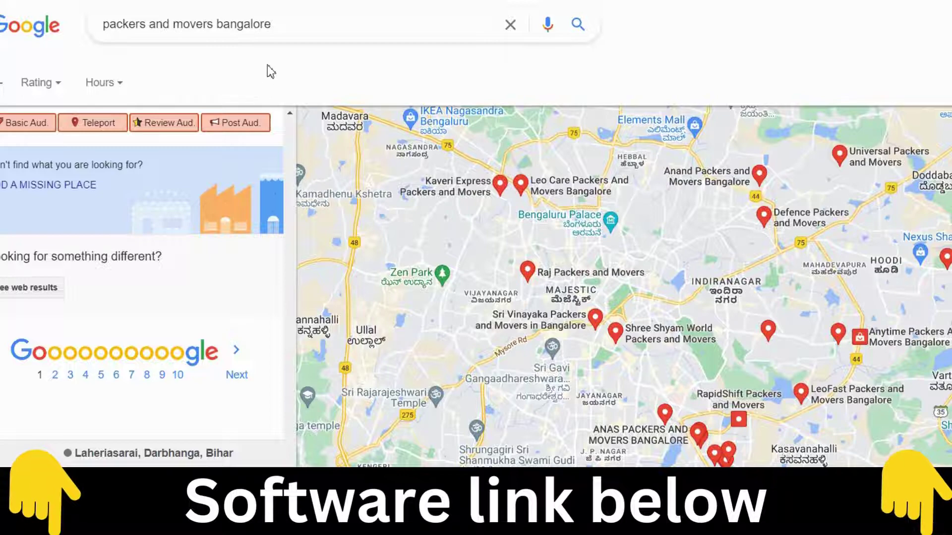
- Go to page 10 of the packers and movers bangalore results and open the SSS Packers and Movers listing
scroll(201, 245, up, 5)
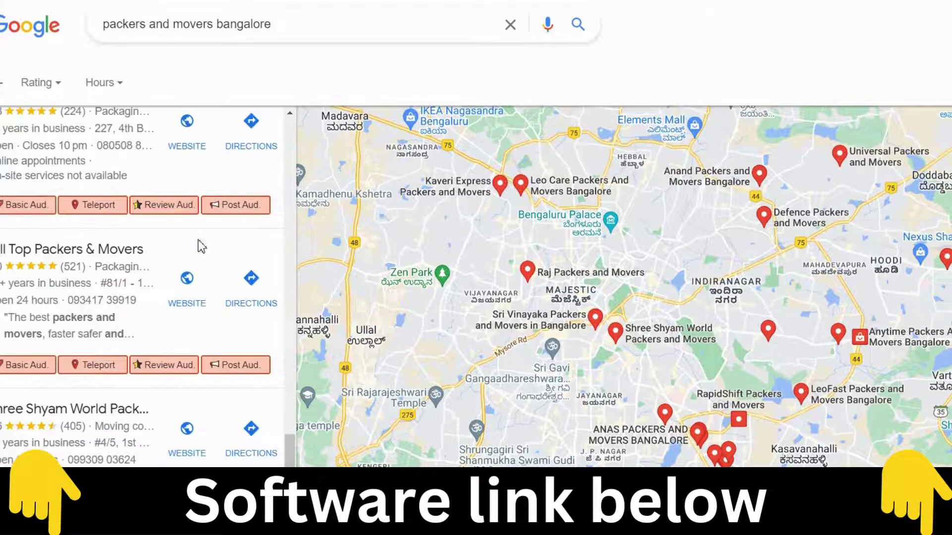
scroll(188, 242, down, 8)
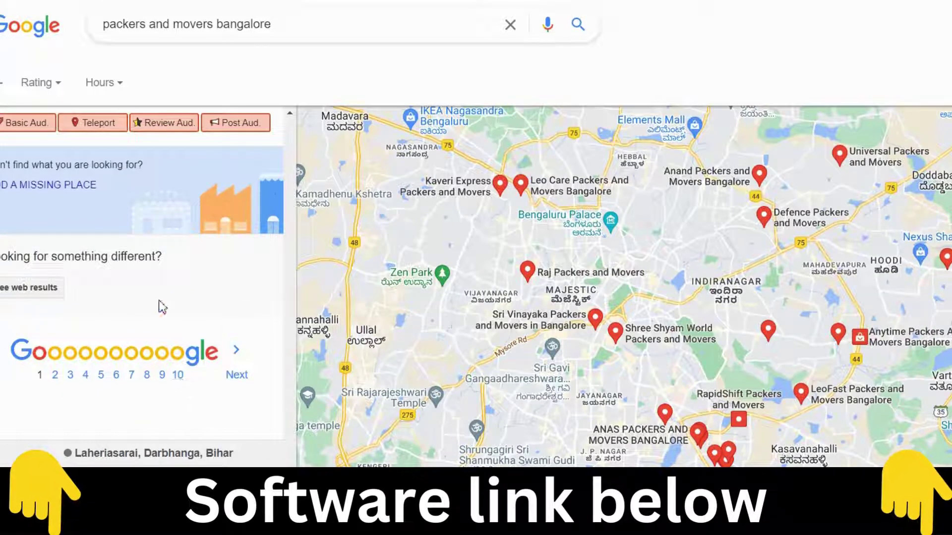
click(177, 376)
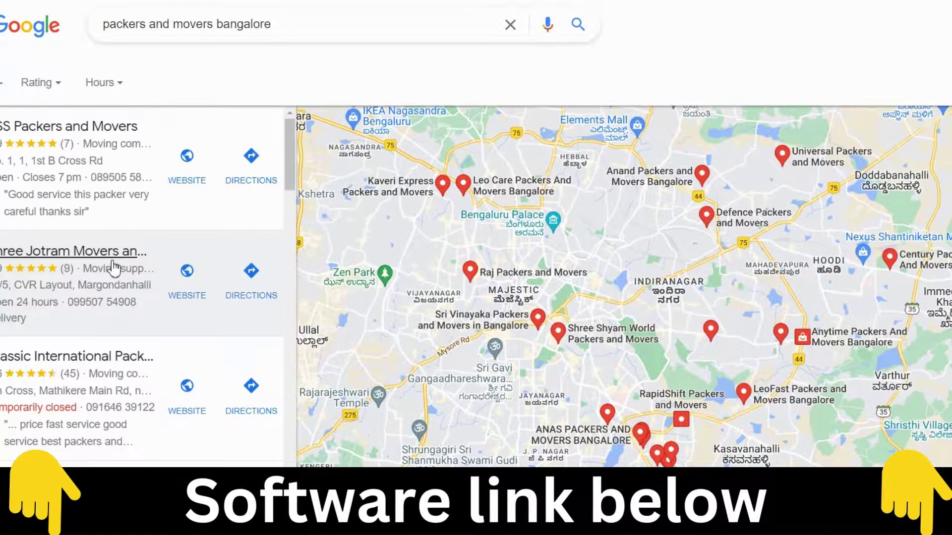
click(107, 174)
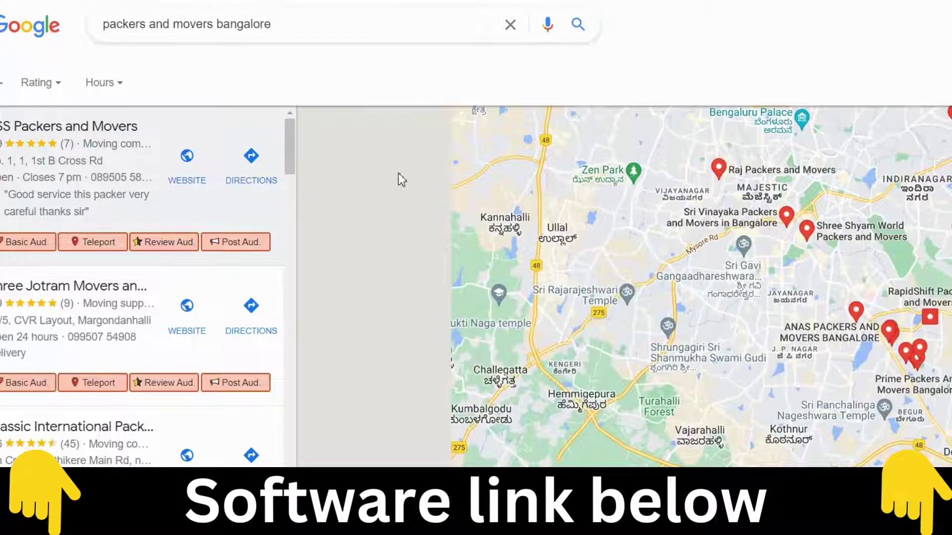
- Select the SSS Packers and Movers business name and run PlePer Local SEO Tools on it
drag(315, 138, 566, 143)
right_click(567, 144)
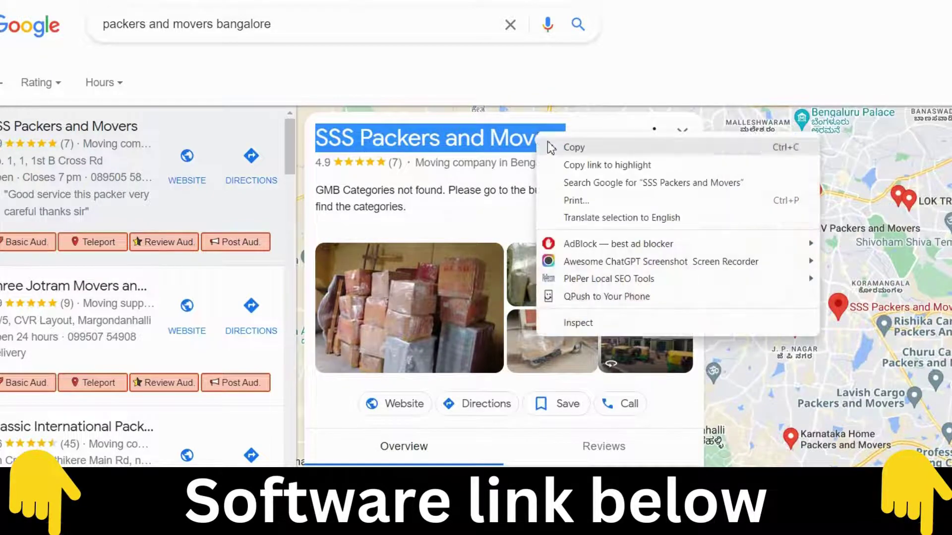
click(616, 278)
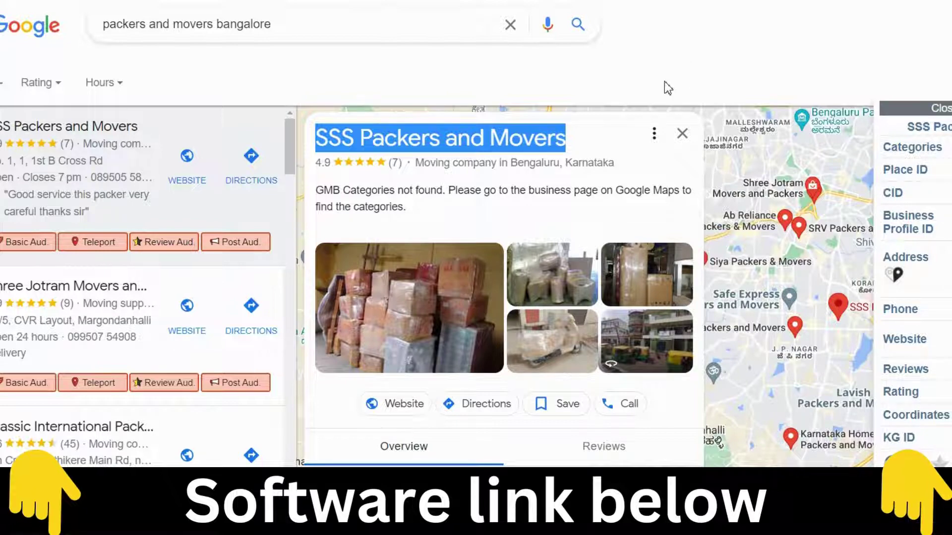
- Look through the business listings on results page 10 down to the end and back to the first one
scroll(198, 248, down, 10)
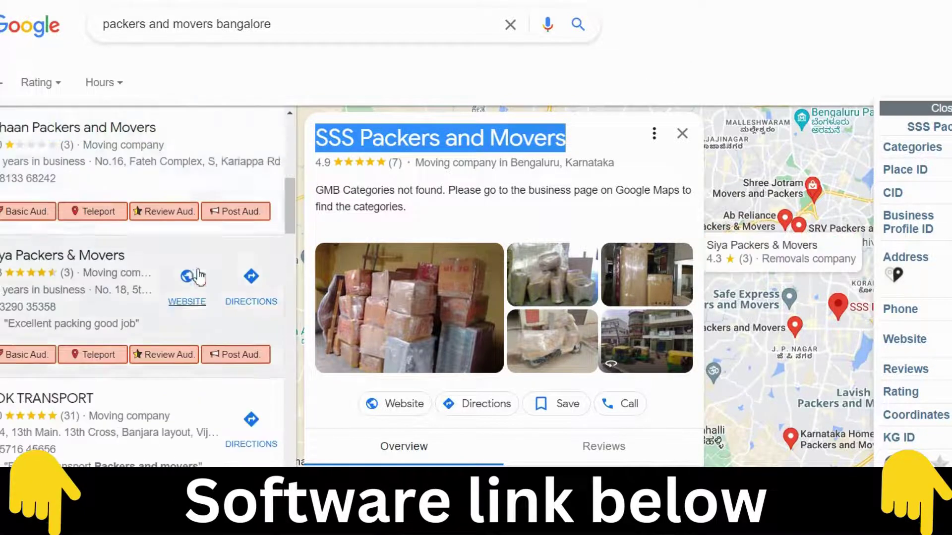
scroll(198, 306, down, 10)
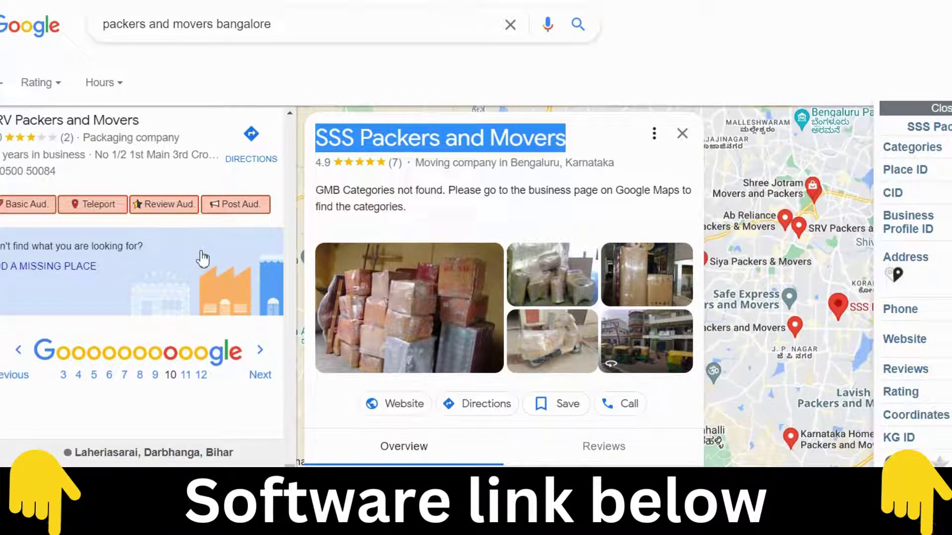
scroll(223, 270, up, 7)
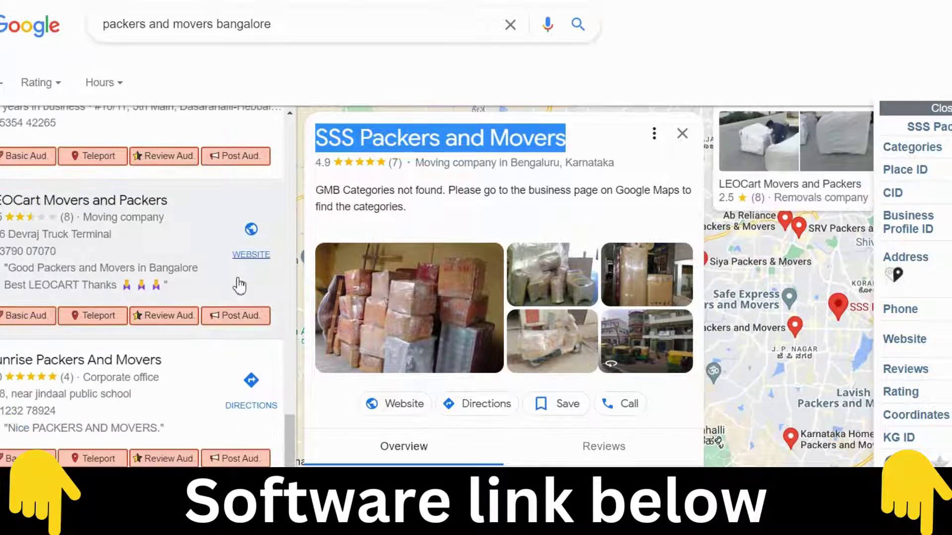
drag(295, 459, 292, 138)
click(402, 90)
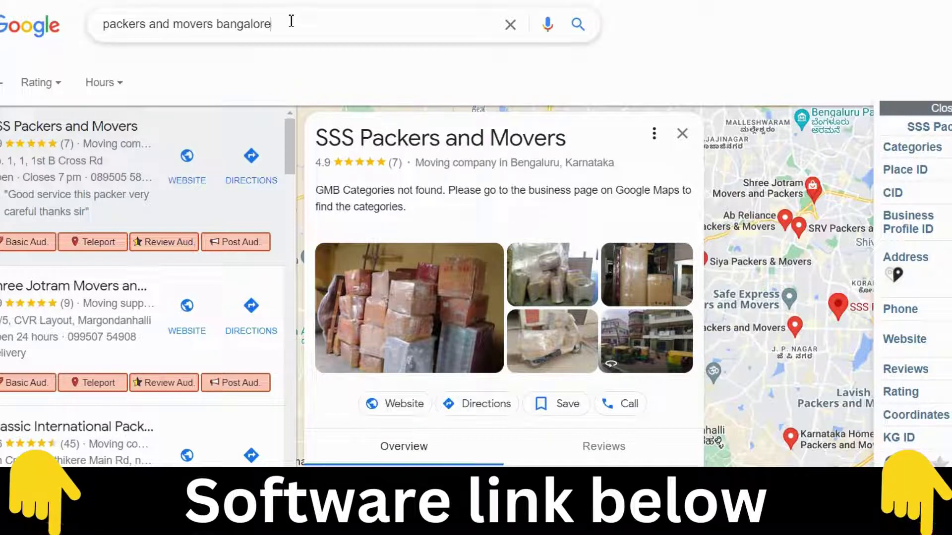
drag(291, 21, 103, 26)
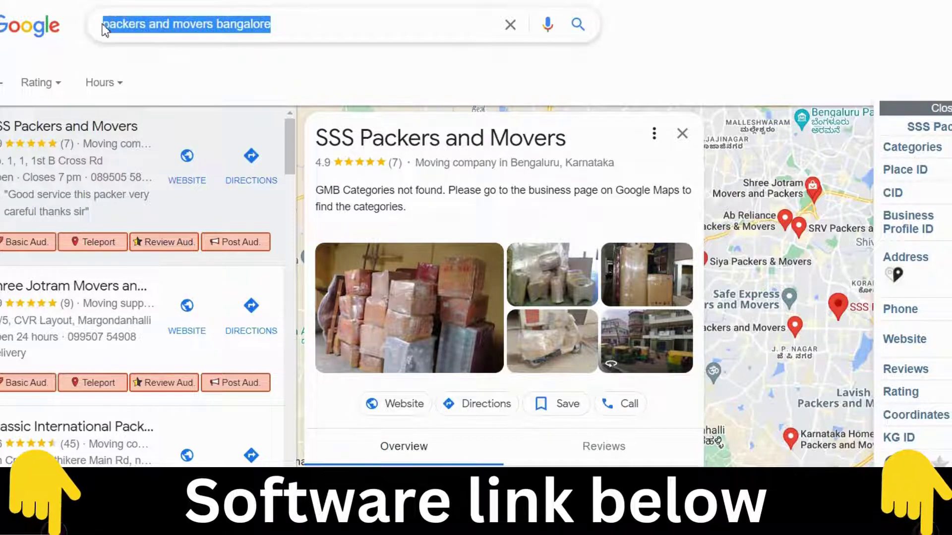
right_click(135, 26)
click(169, 82)
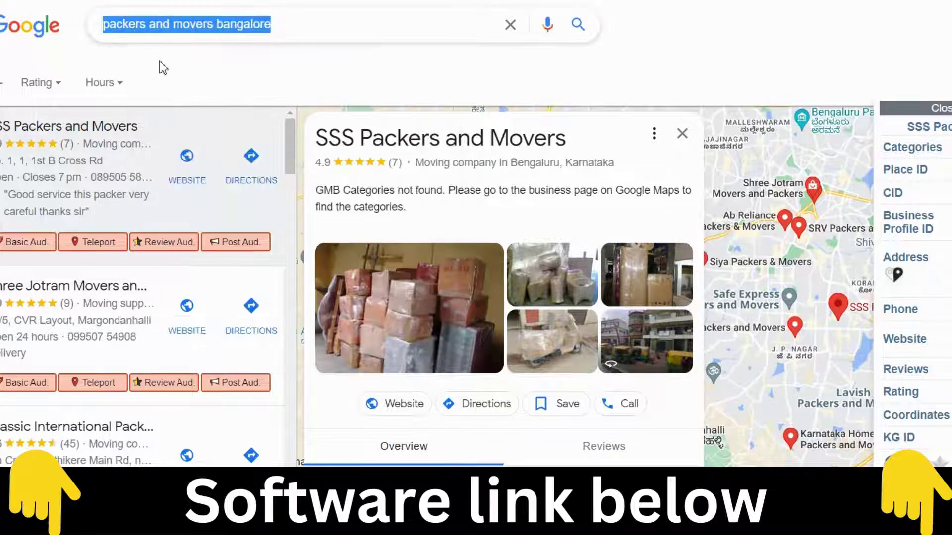
click(130, 25)
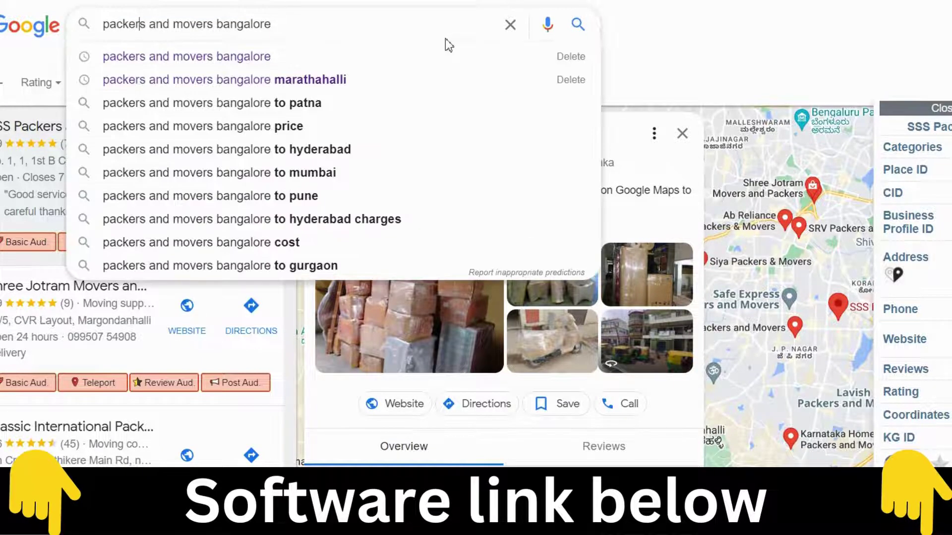
click(656, 47)
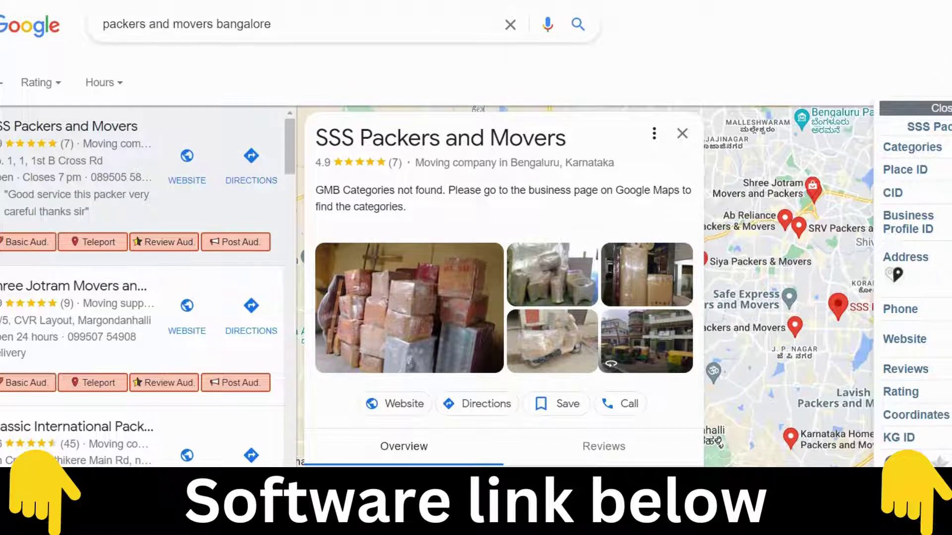
- Look through the browser's installed extensions and choose GMB Everywhere
click(932, 2)
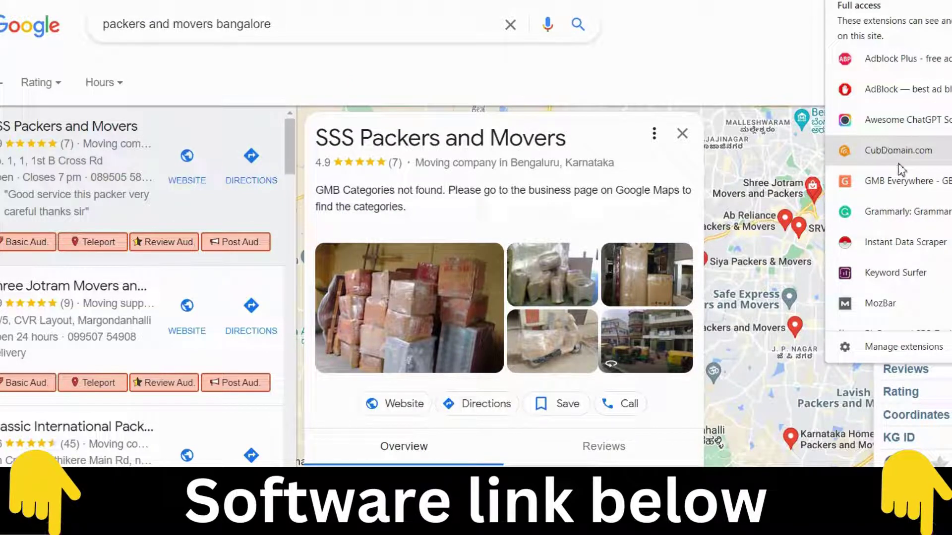
scroll(899, 163, down, 3)
scroll(900, 163, down, 3)
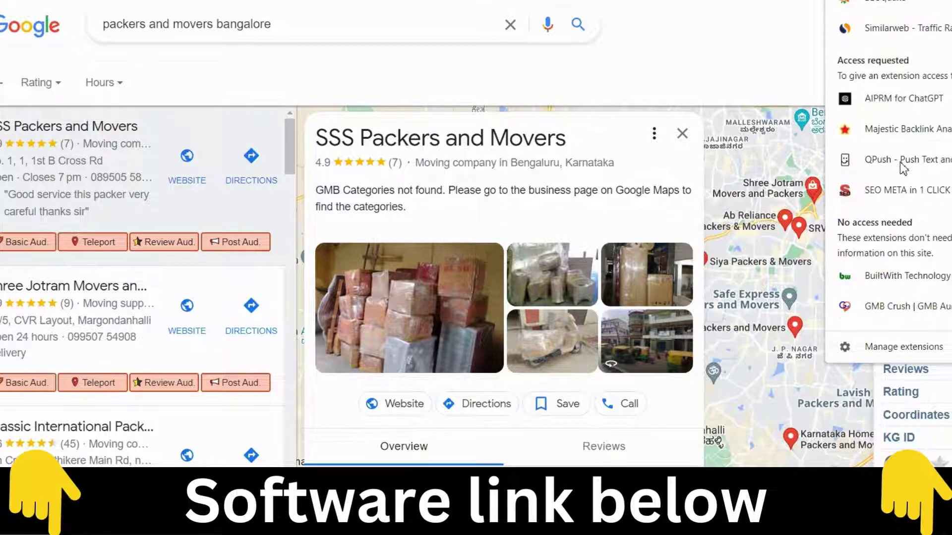
scroll(916, 199, down, 1)
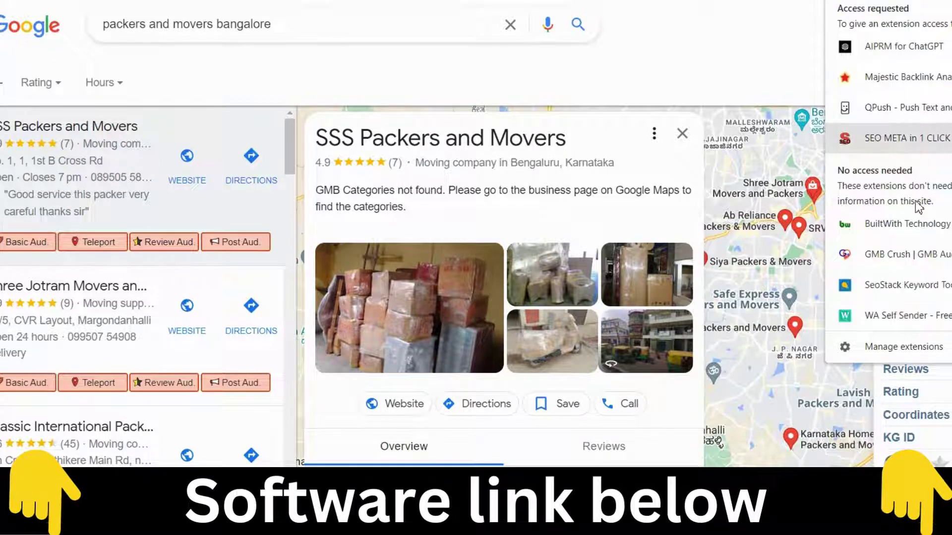
scroll(915, 200, up, 4)
scroll(915, 200, up, 5)
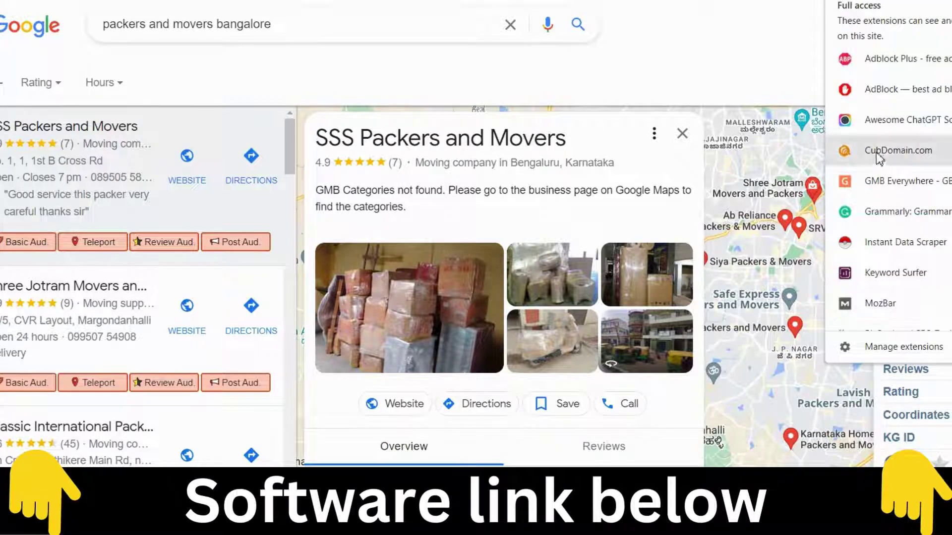
click(887, 182)
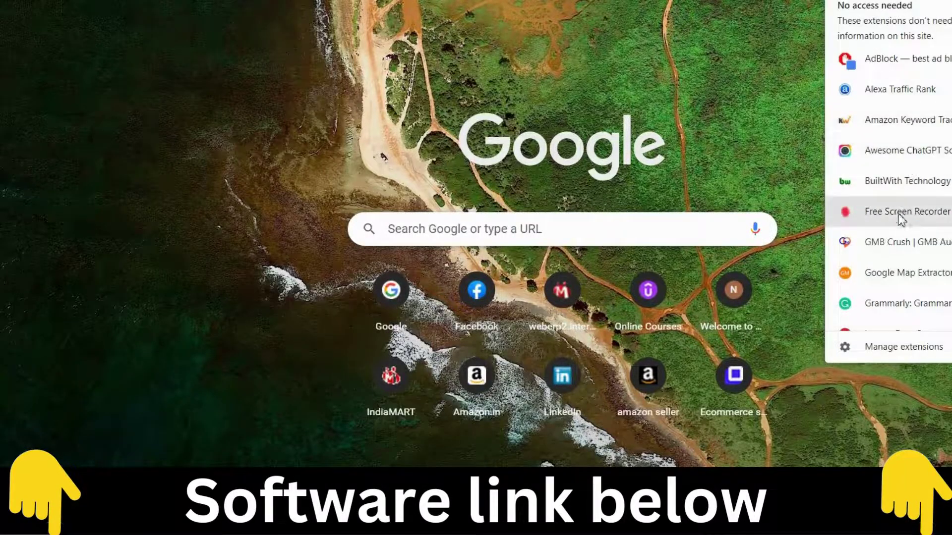
- Open the Google Map Extractor extension and clear its previously scraped data
click(895, 272)
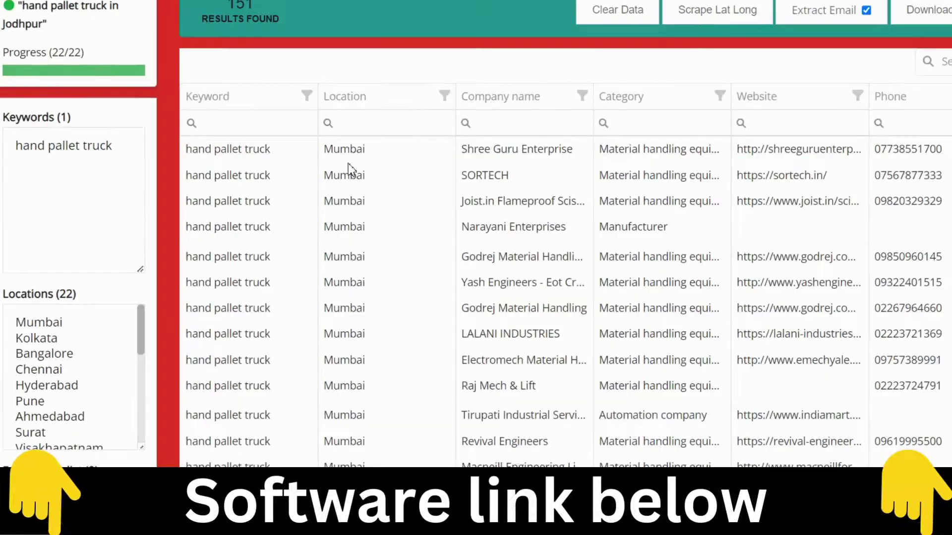
click(630, 19)
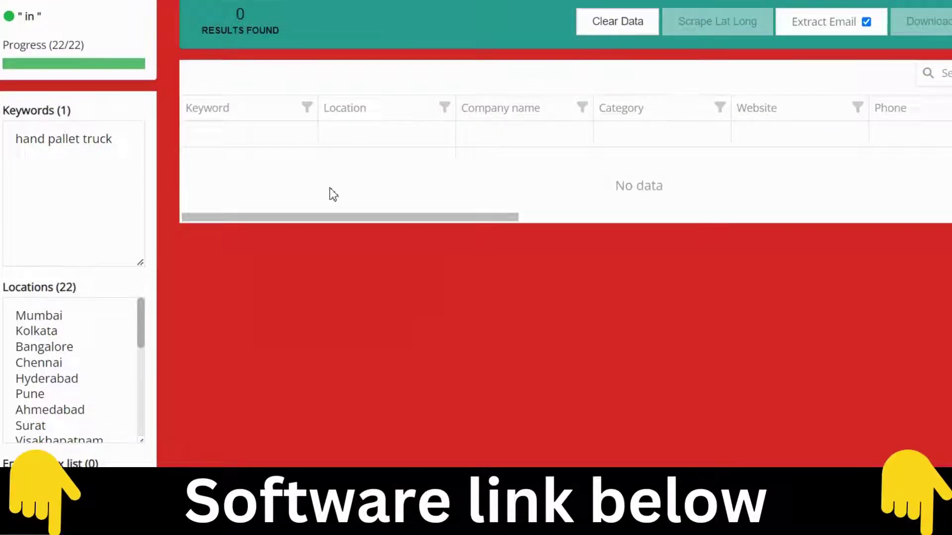
- Examine the extractor's keyword entry and its full list of locations from Mumbai to Jodhpur
drag(128, 156, 19, 149)
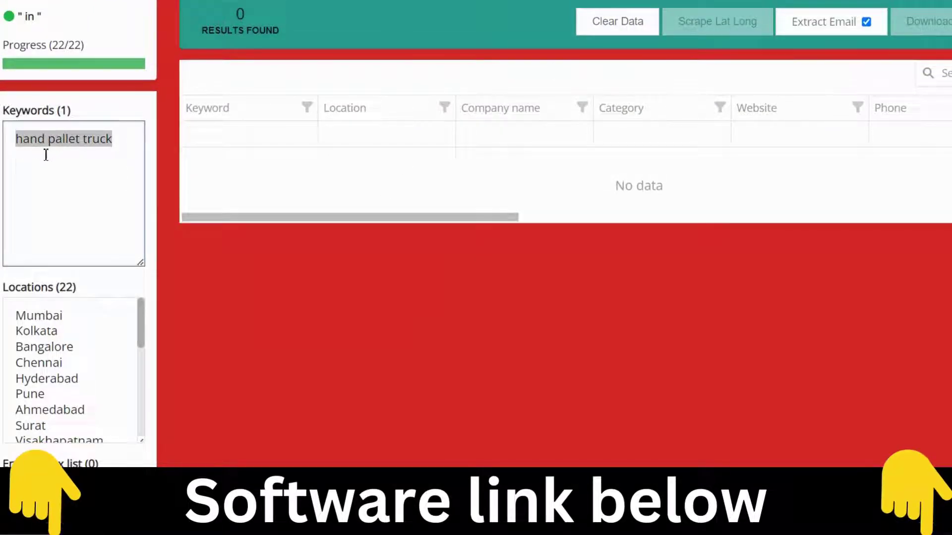
click(114, 145)
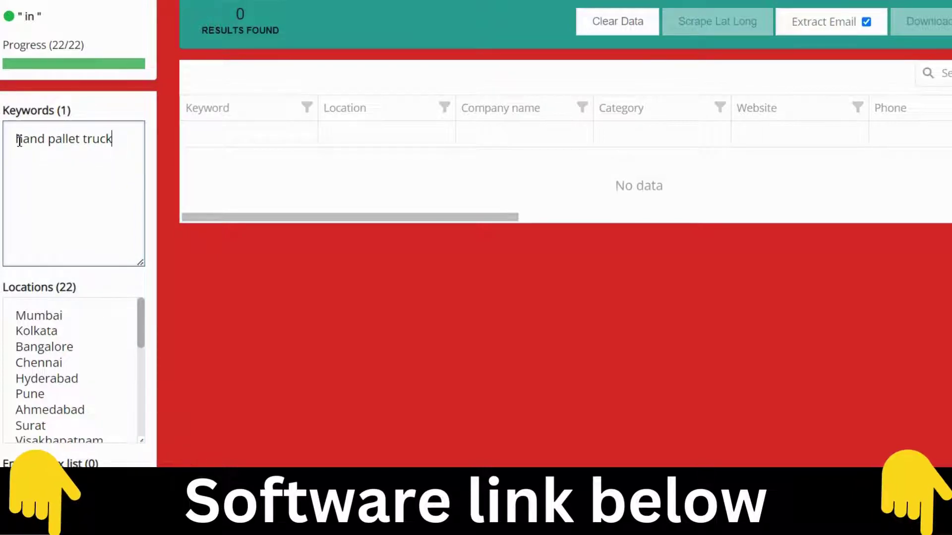
drag(5, 110, 88, 115)
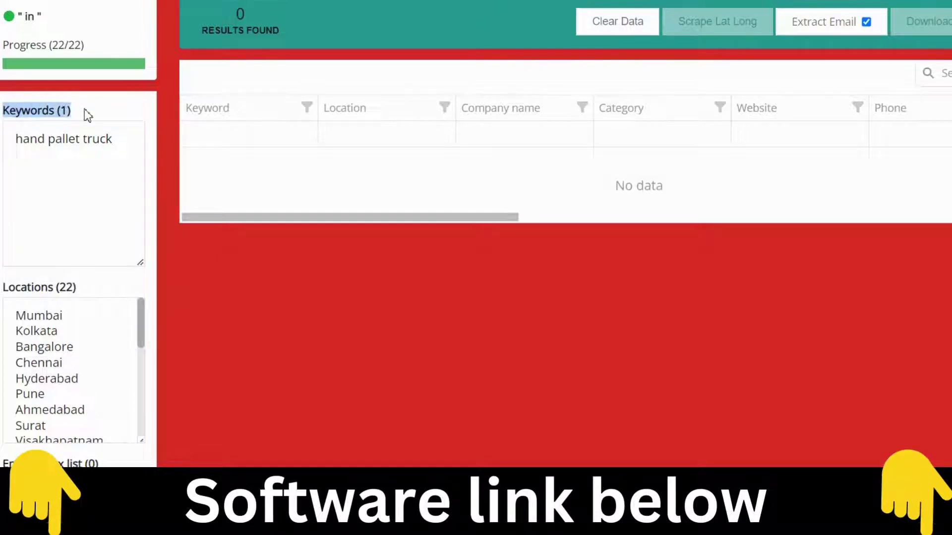
click(88, 115)
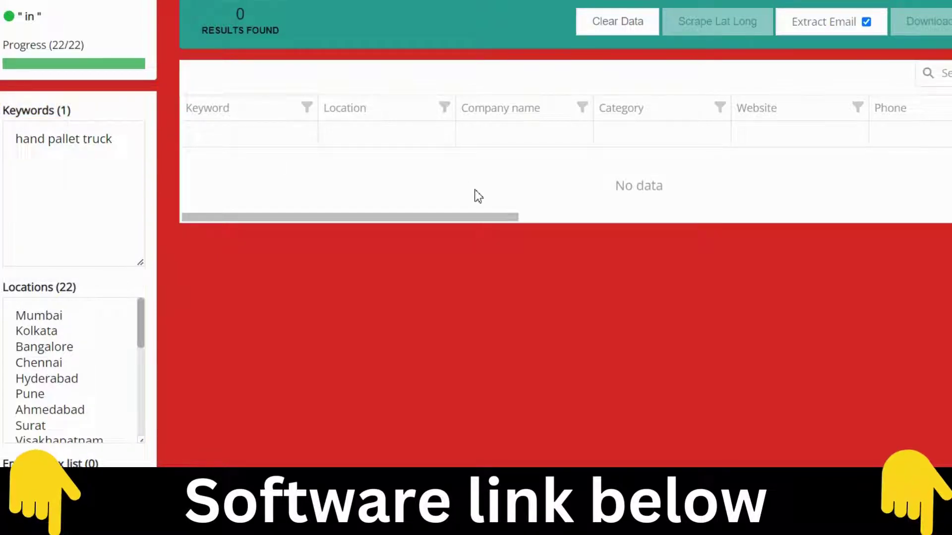
click(66, 329)
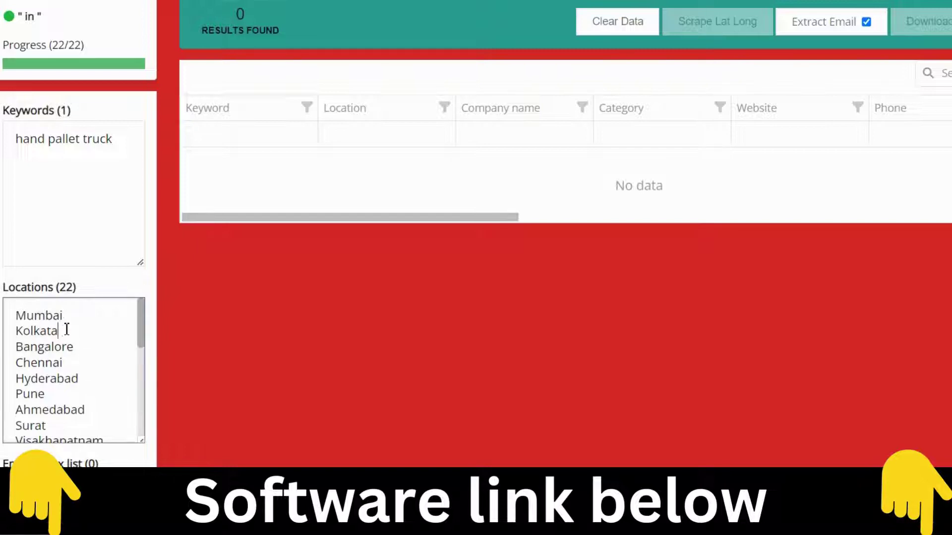
scroll(68, 329, down, 2)
scroll(68, 328, down, 1)
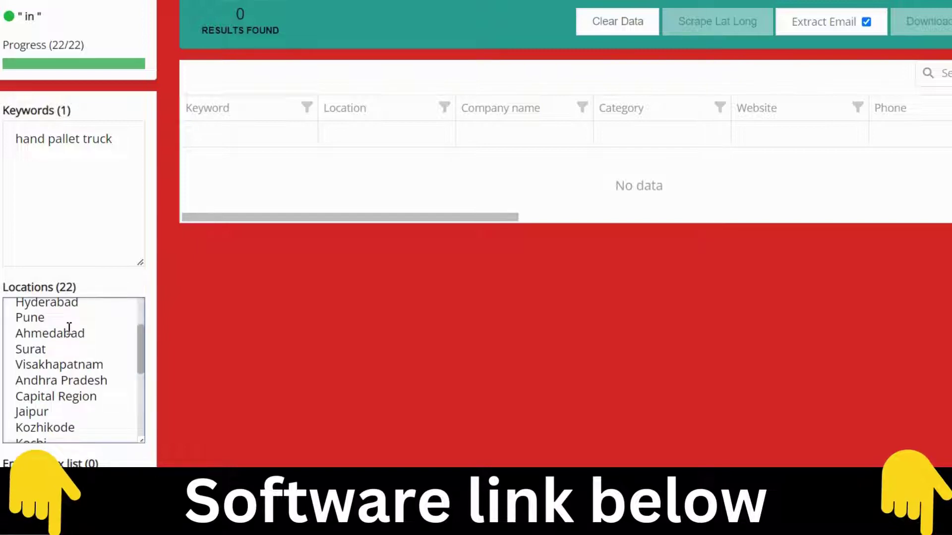
scroll(37, 357, up, 3)
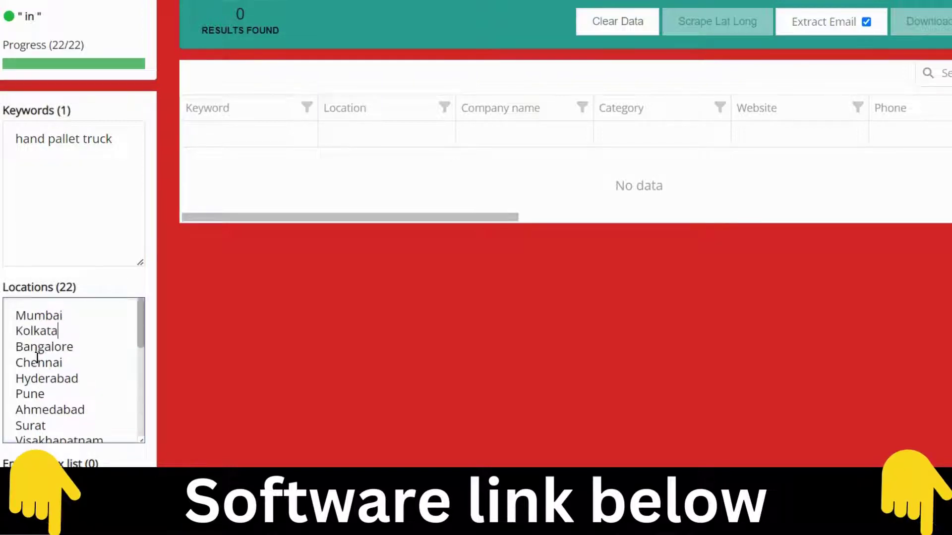
drag(17, 315, 91, 441)
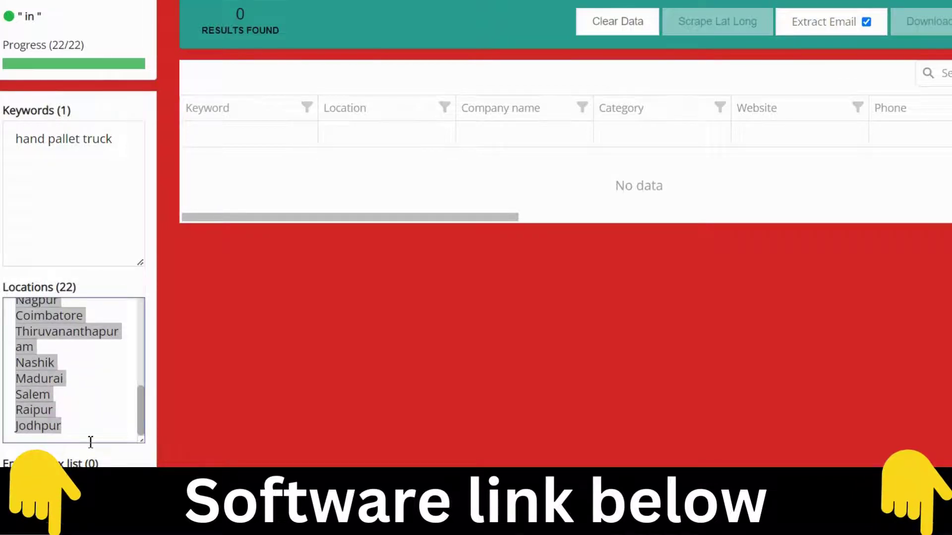
click(91, 429)
scroll(91, 426, up, 10)
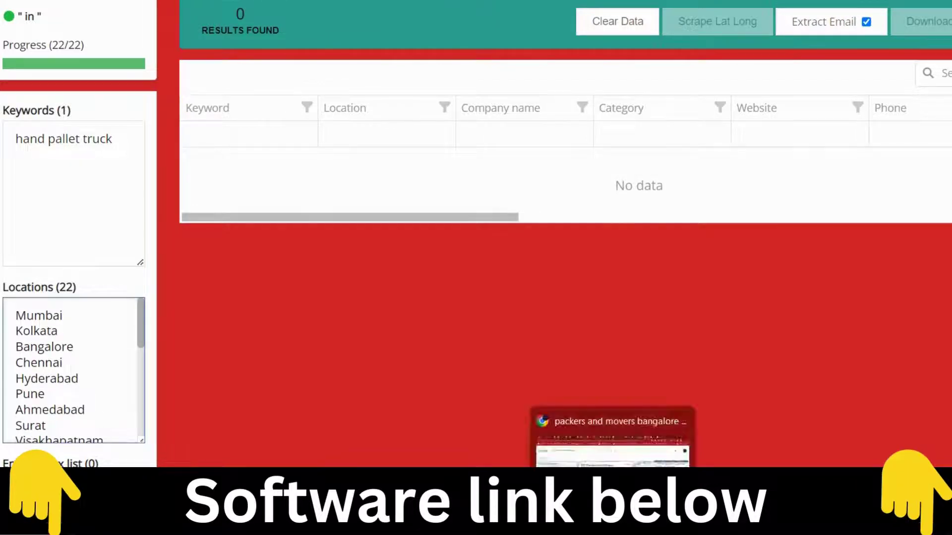
- Switch to the other browser window and search Google for "cities list in india"
click(613, 436)
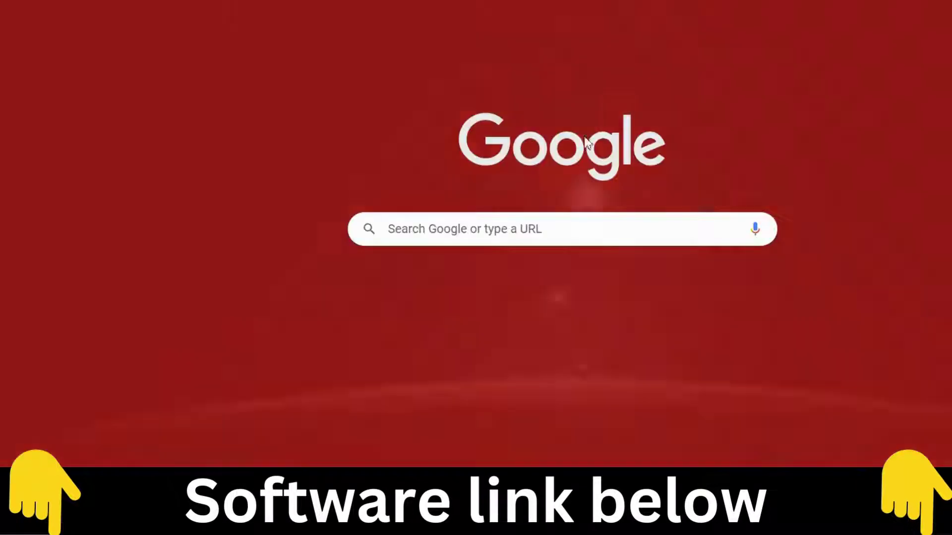
text(citi)
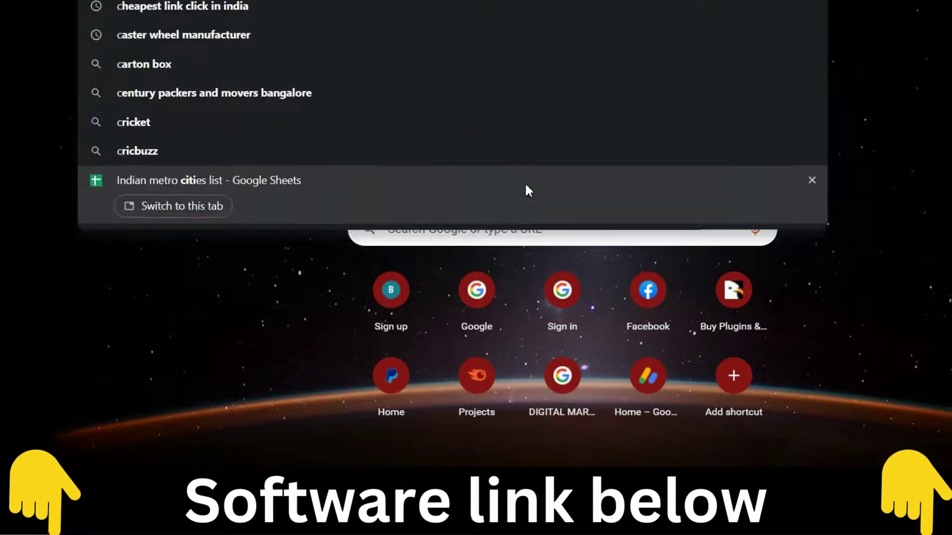
text(es li)
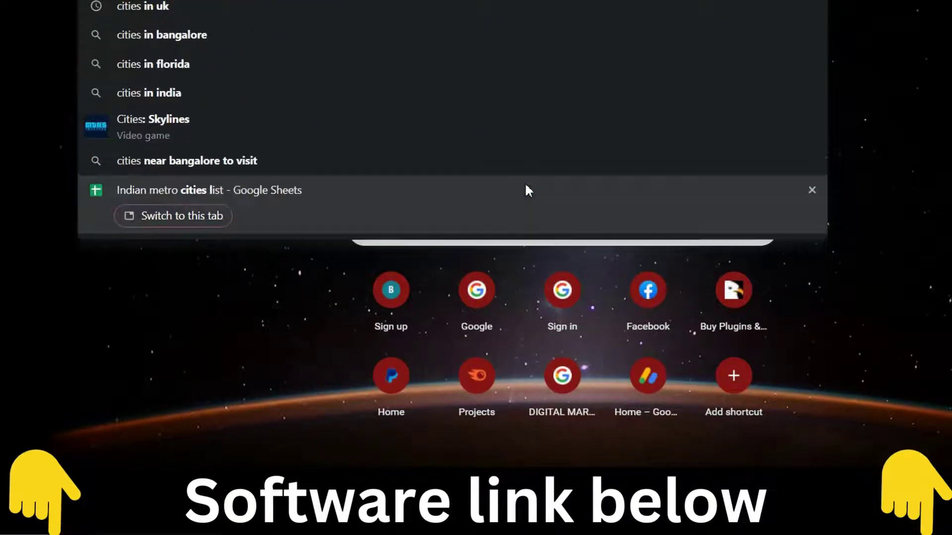
text(st in)
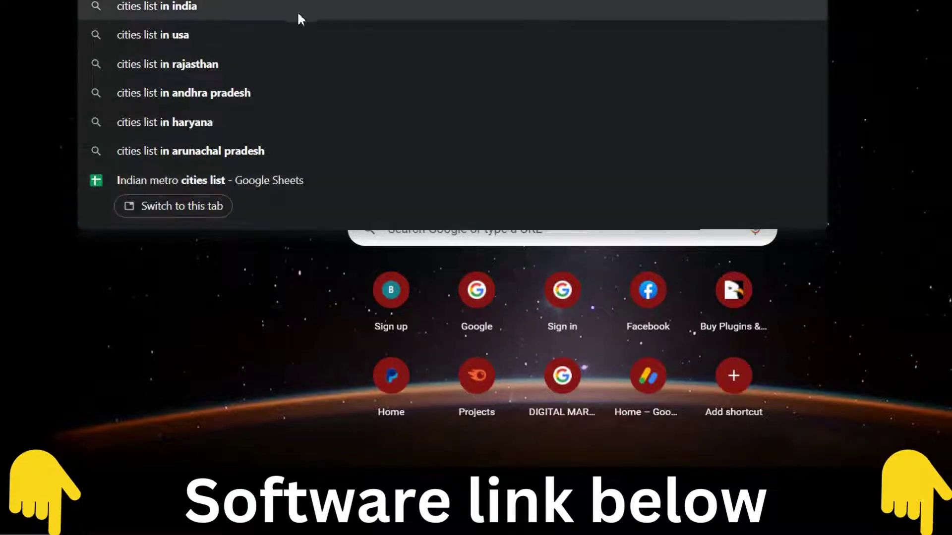
click(286, 14)
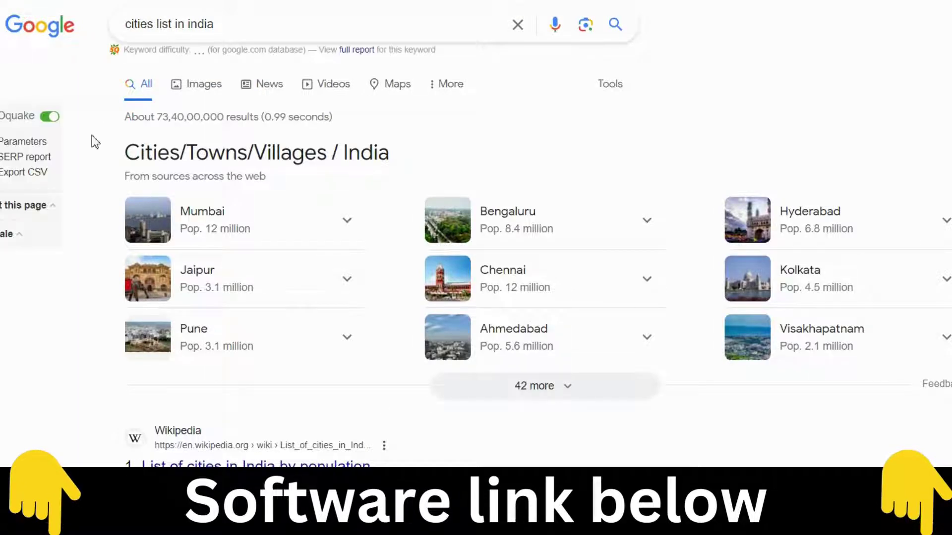
- Open Wikipedia's "List of cities in India by population" from the search results and highlight the city names in its table
scroll(278, 238, down, 5)
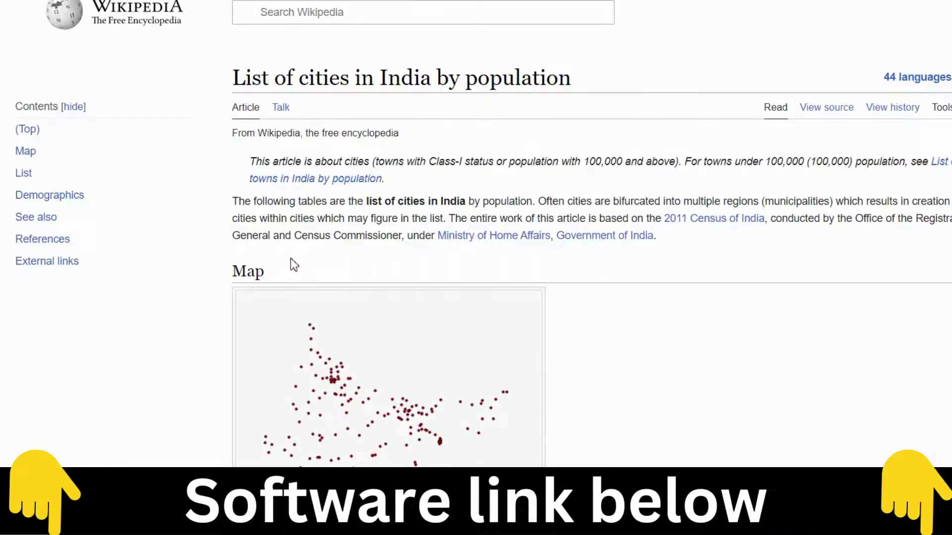
scroll(292, 265, down, 12)
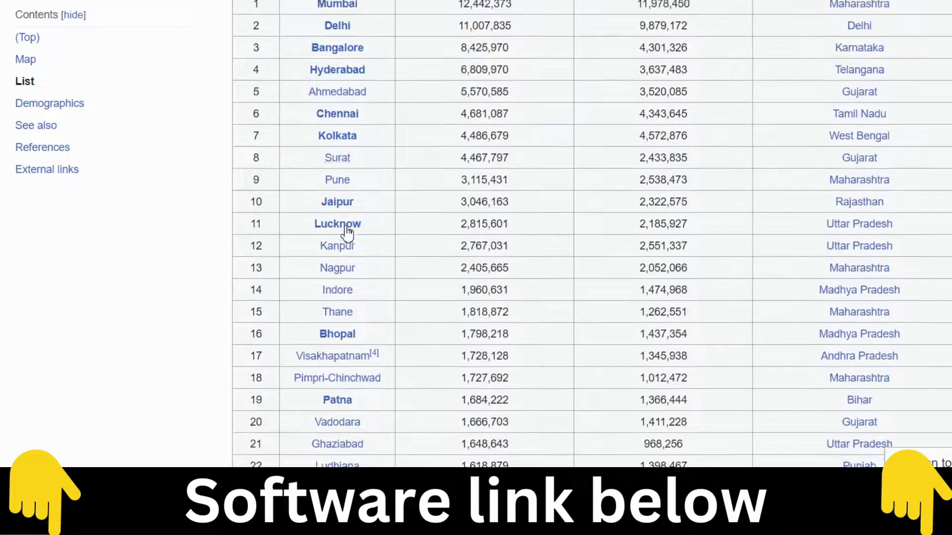
scroll(347, 234, up, 4)
drag(292, 224, 406, 471)
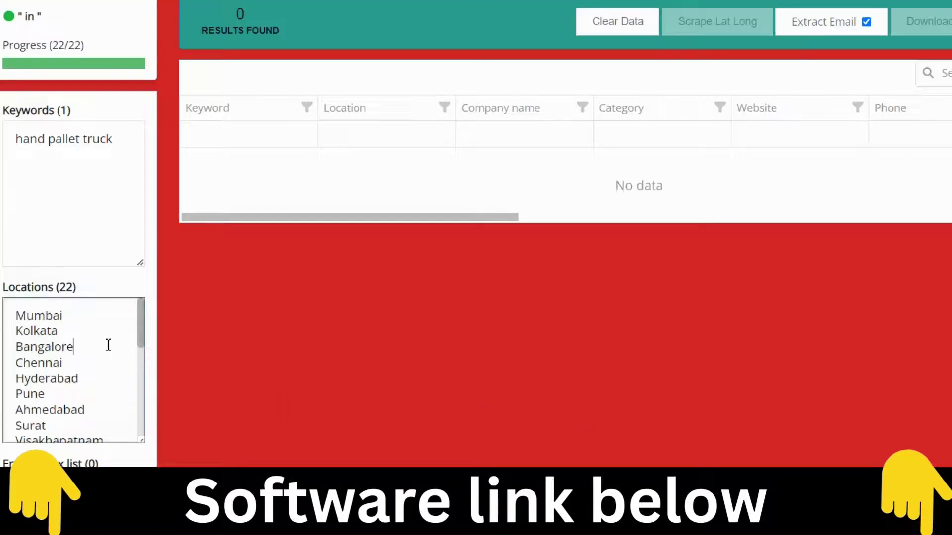
- Review the extractor's location list, its "hand pallet truck" keyword, the results area and the Extract Email option
drag(17, 310, 93, 450)
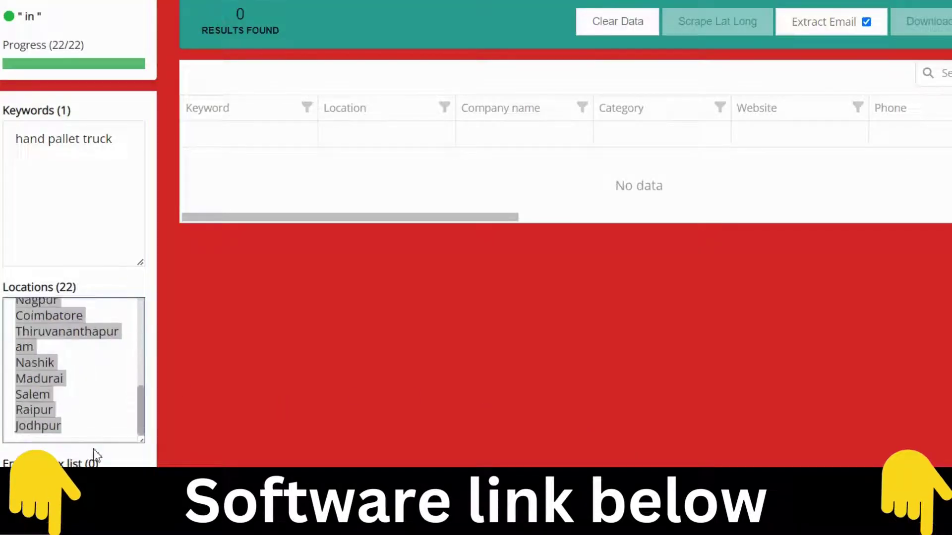
click(93, 425)
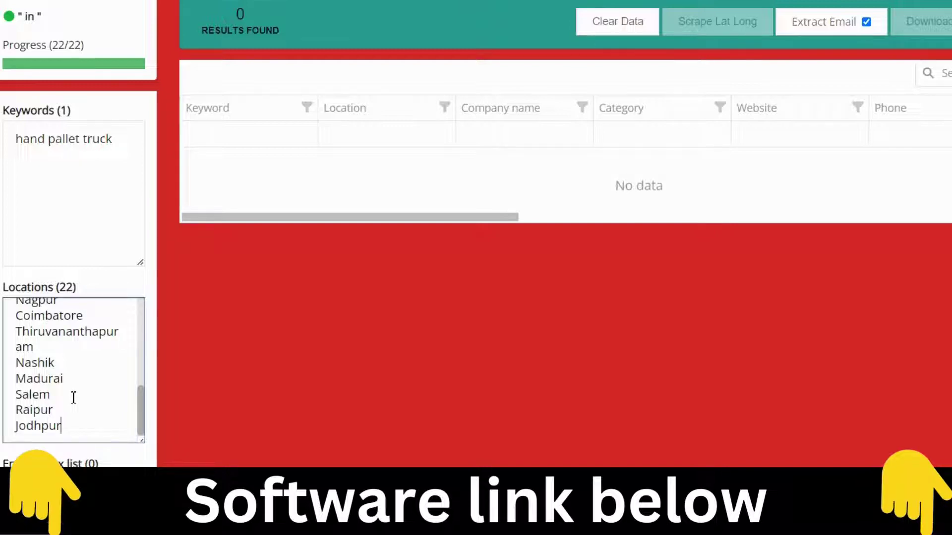
click(121, 145)
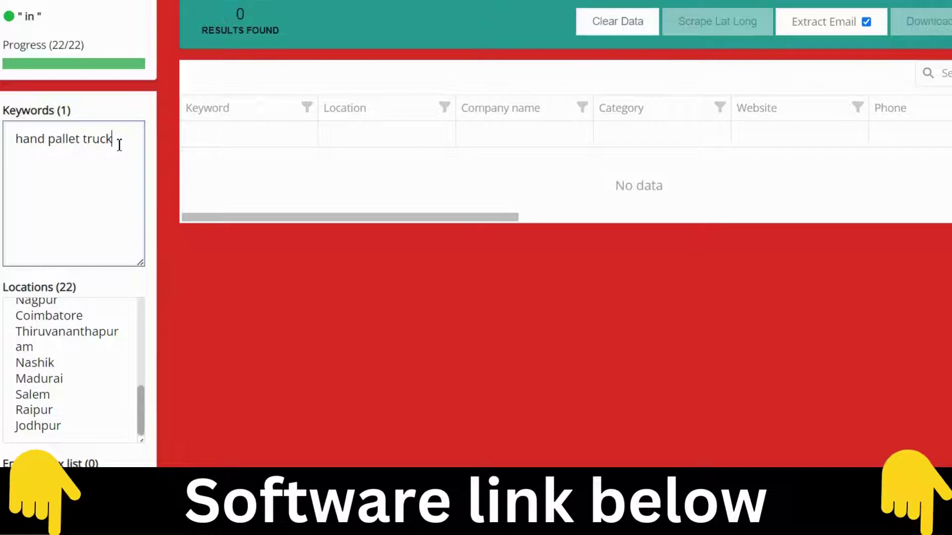
drag(123, 144, 16, 130)
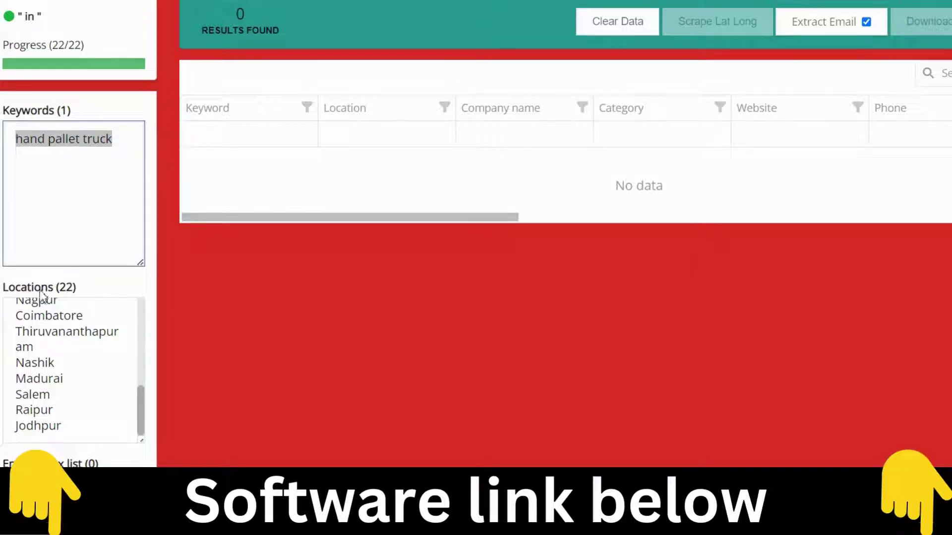
scroll(44, 337, up, 5)
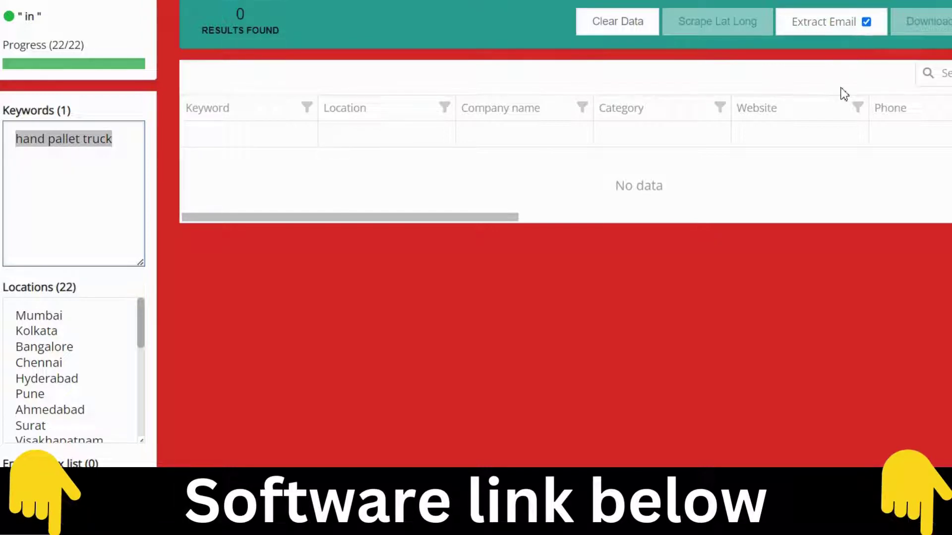
scroll(843, 93, down, 2)
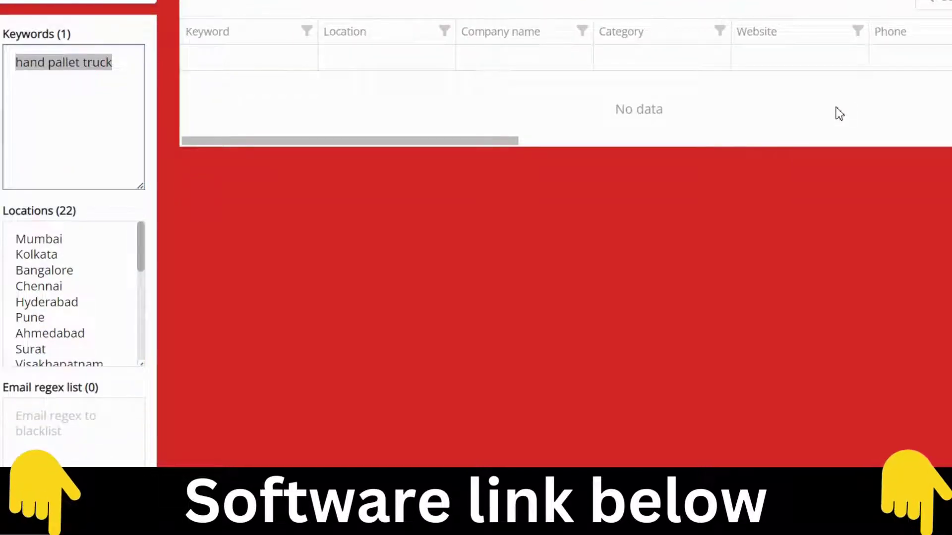
scroll(842, 110, up, 2)
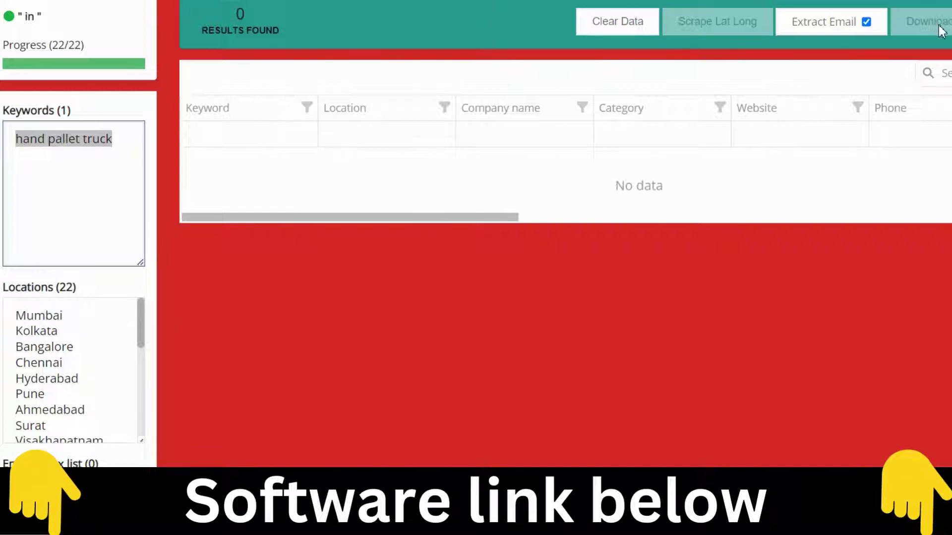
click(865, 22)
click(865, 22)
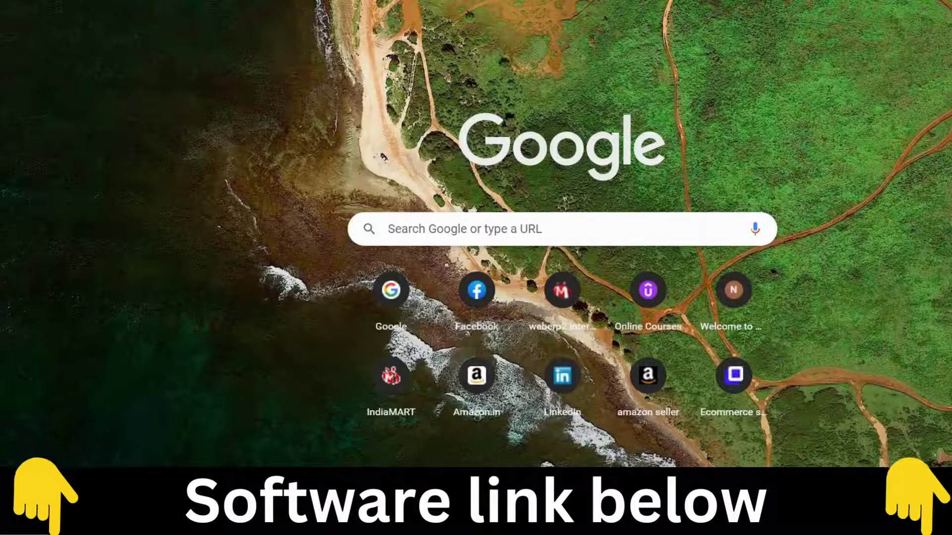
- Reopen the Google Map Extractor from the browser's installed extensions
click(935, 2)
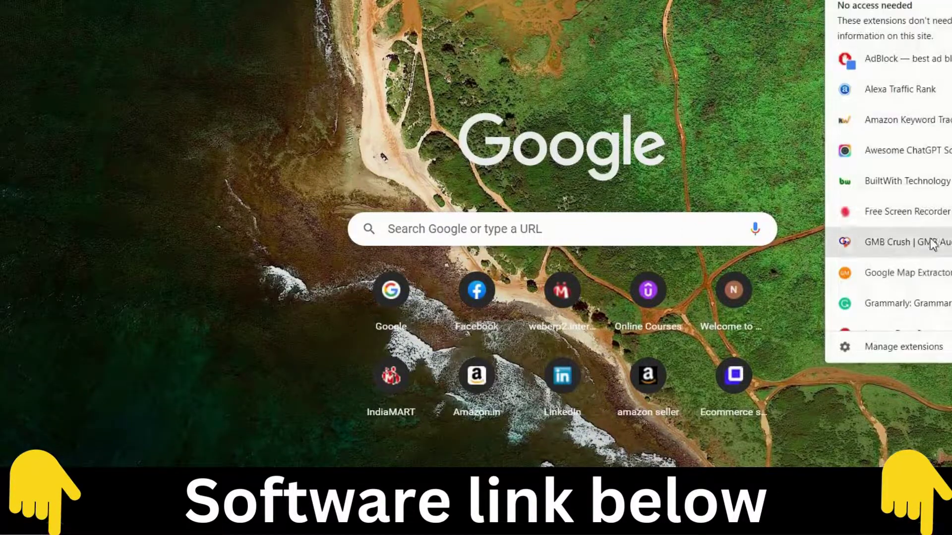
click(922, 273)
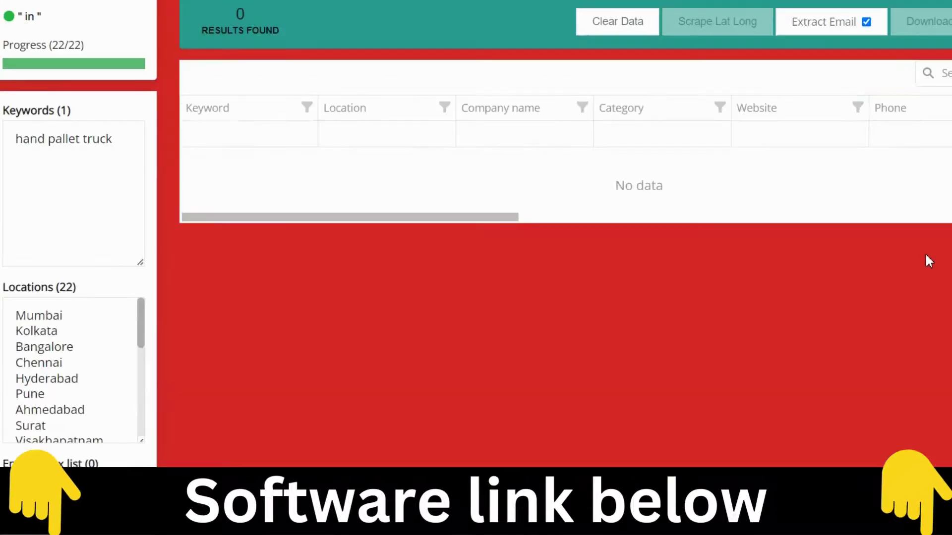
double_click(240, 14)
- Change the search keyword to "hand pallet truck manufacturer"
click(121, 138)
drag(121, 138, 77, 148)
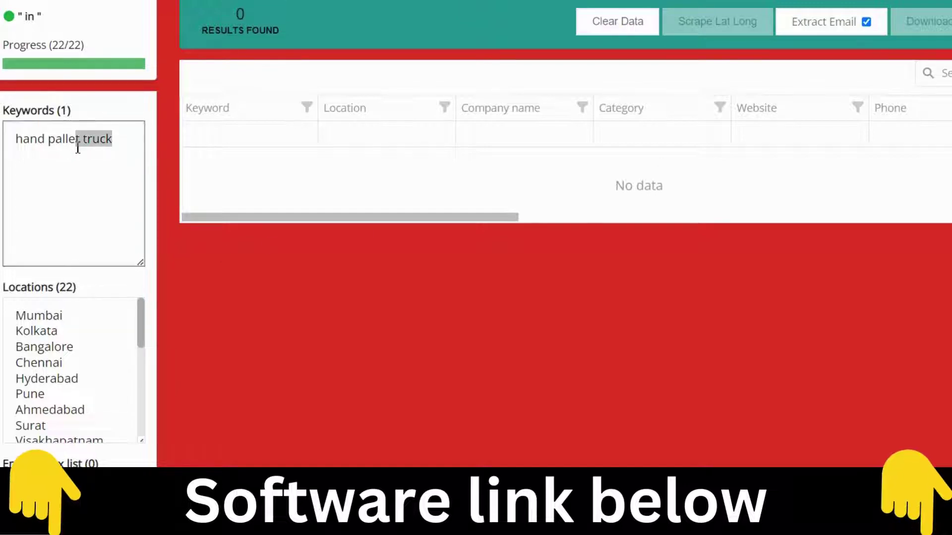
key(BackSpace)
text(\)
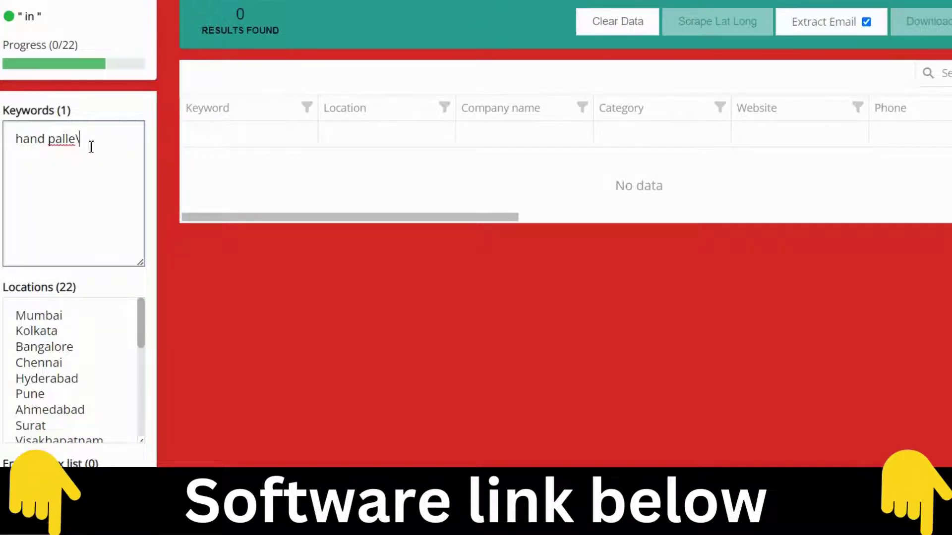
key(BackSpace)
text(t)
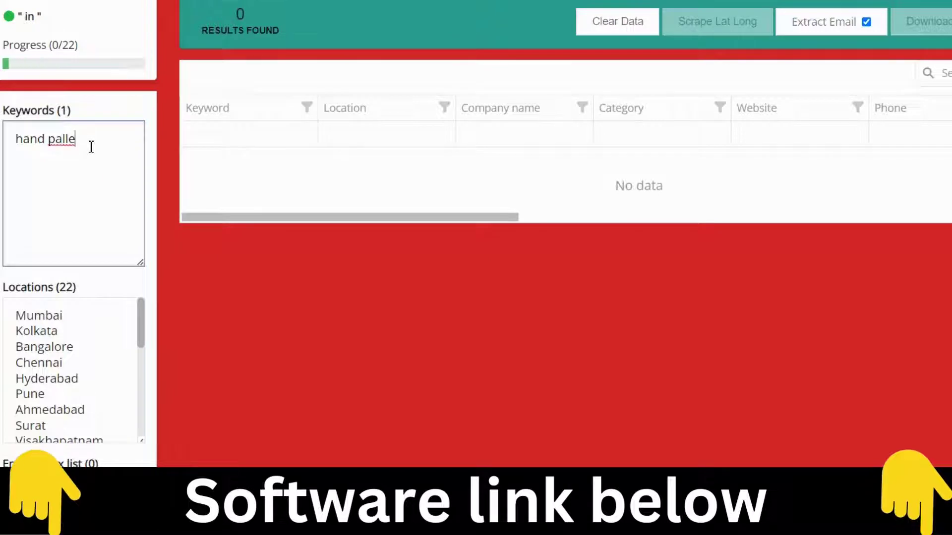
text( truck manufact)
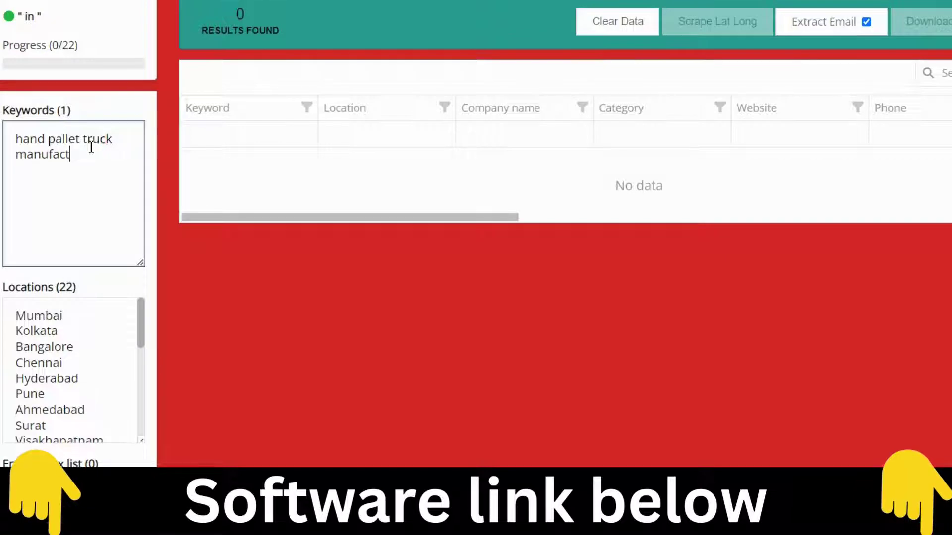
text(urer)
- Replace the last word of the keyword so it reads "hand pallet truck shop"
drag(108, 163, 5, 151)
text(s)
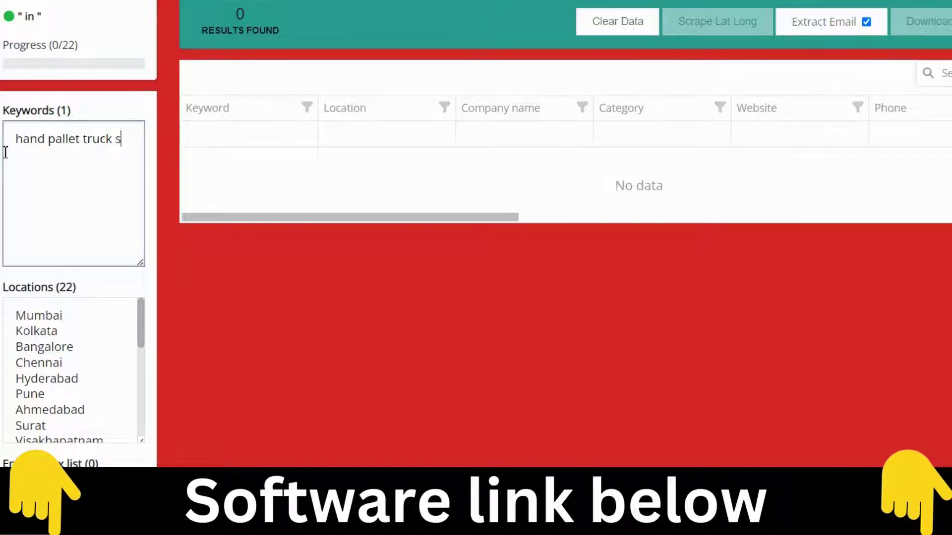
text(hop)
drag(17, 133, 57, 151)
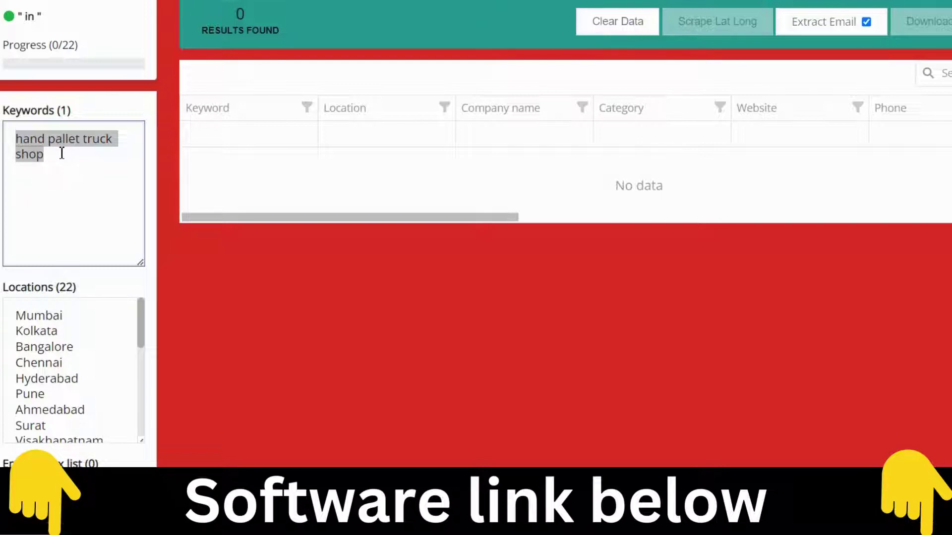
click(81, 176)
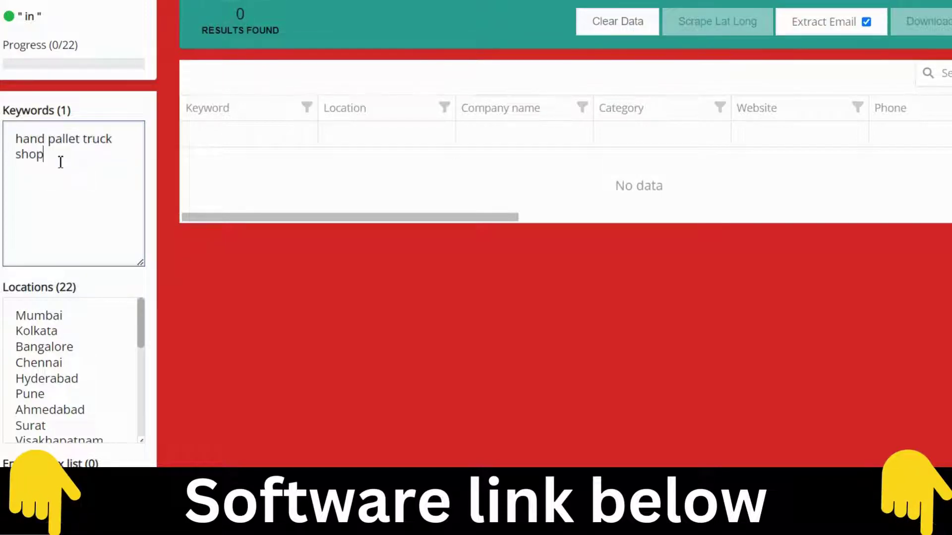